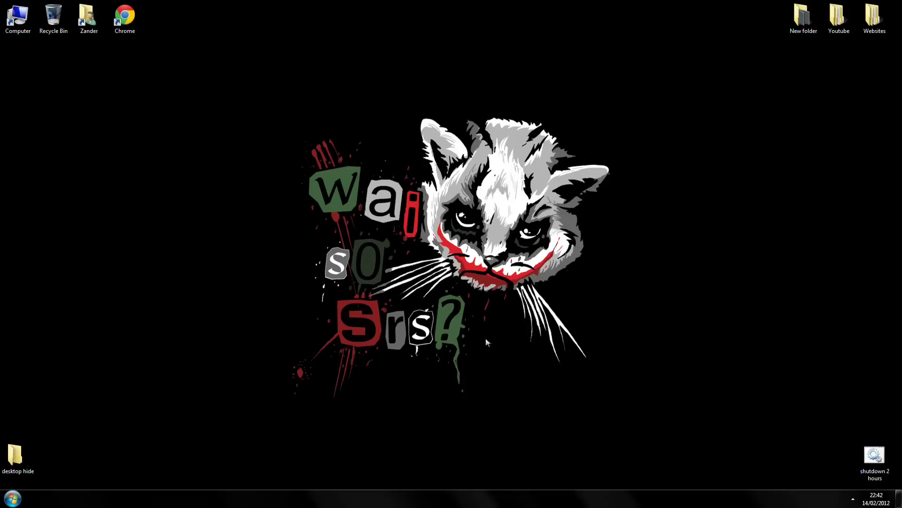
Launch Super Screen Recorder and look over its general Options, closing them unchanged.
click(12, 499)
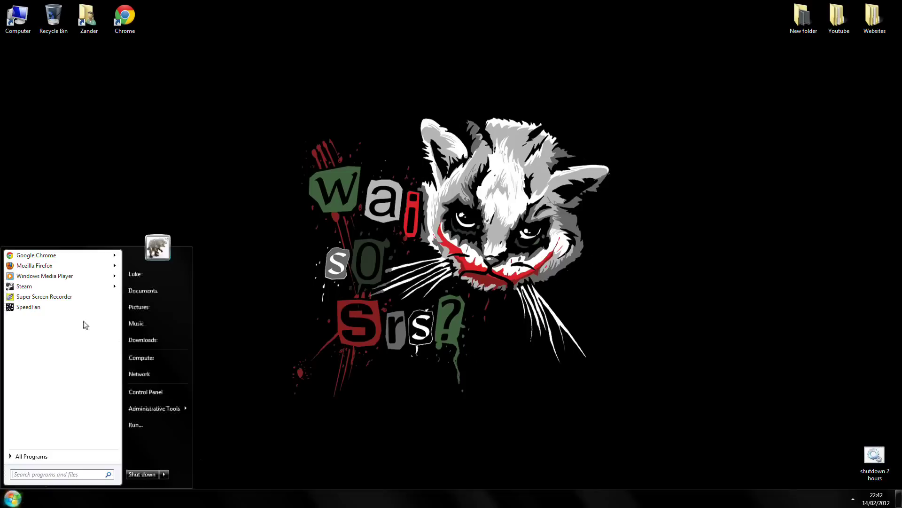
click(54, 305)
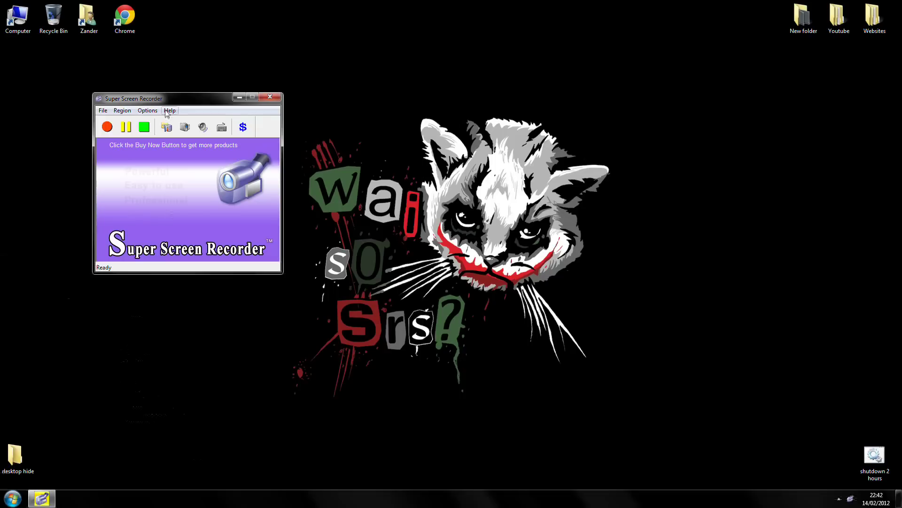
click(167, 127)
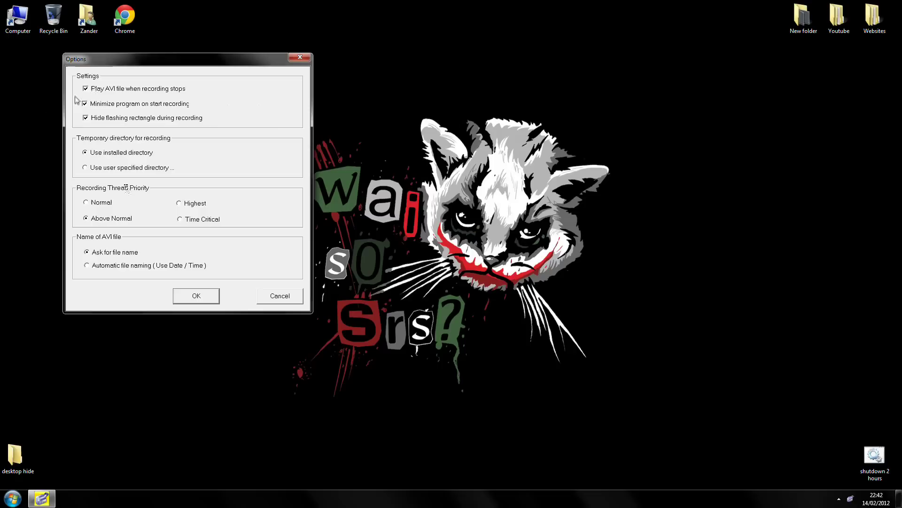
click(272, 295)
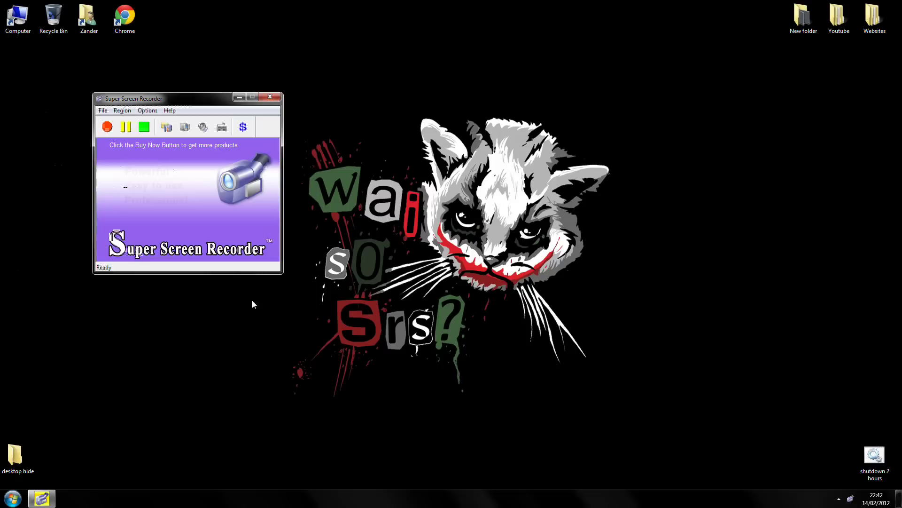
Review the MPEG-4 codec settings, then open Audio Options showing Samson C01U at 44.1 kHz stereo.
click(184, 128)
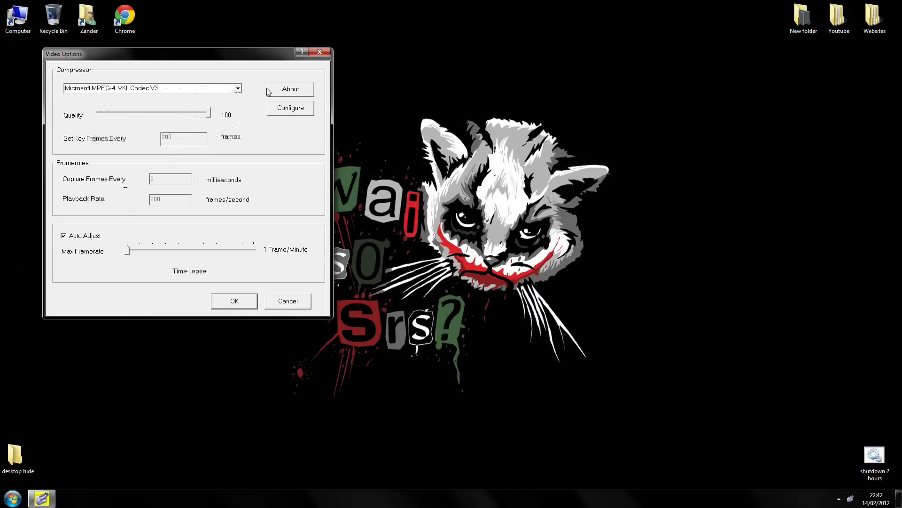
click(291, 107)
click(288, 109)
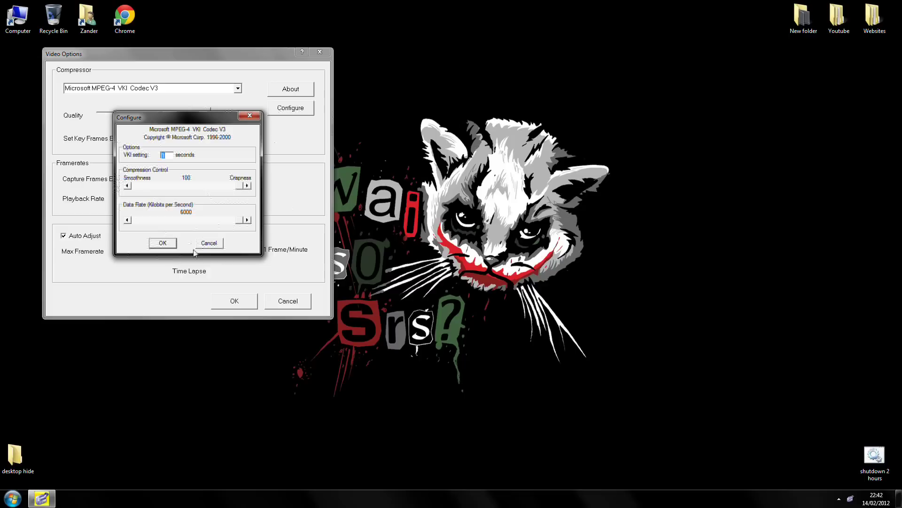
click(209, 243)
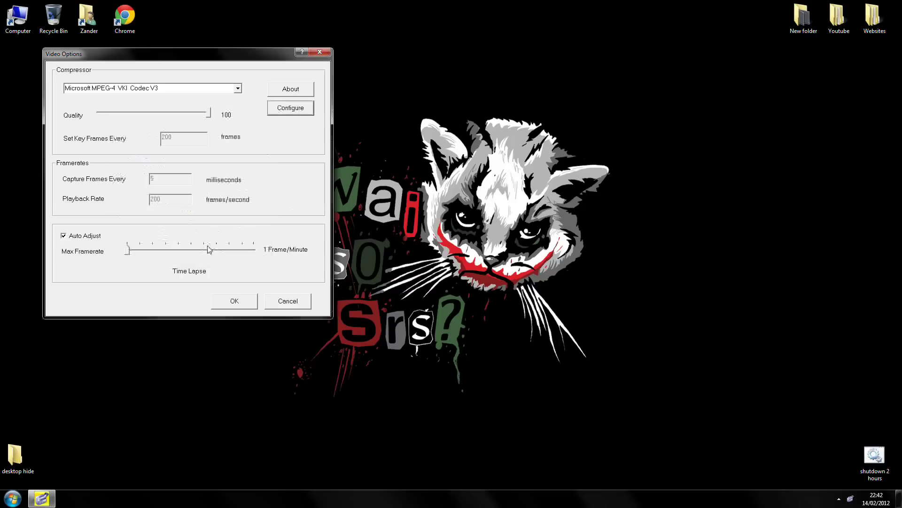
click(291, 301)
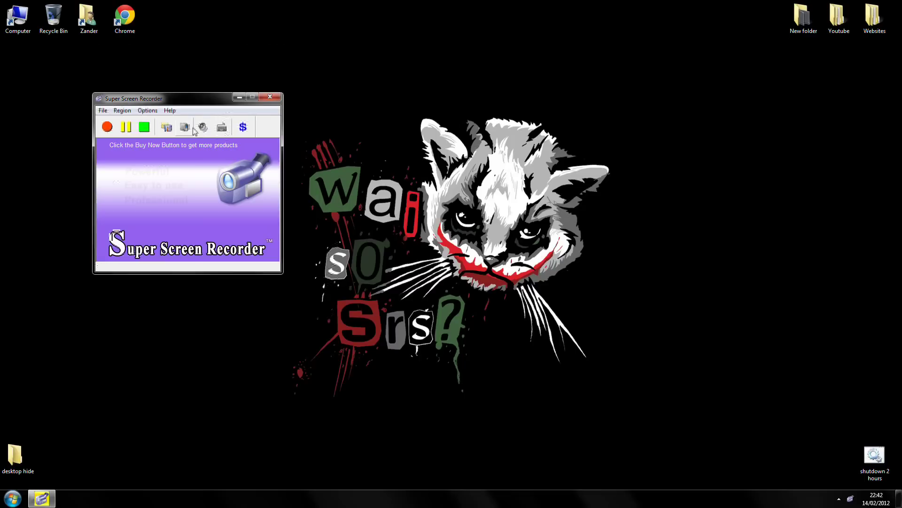
click(194, 129)
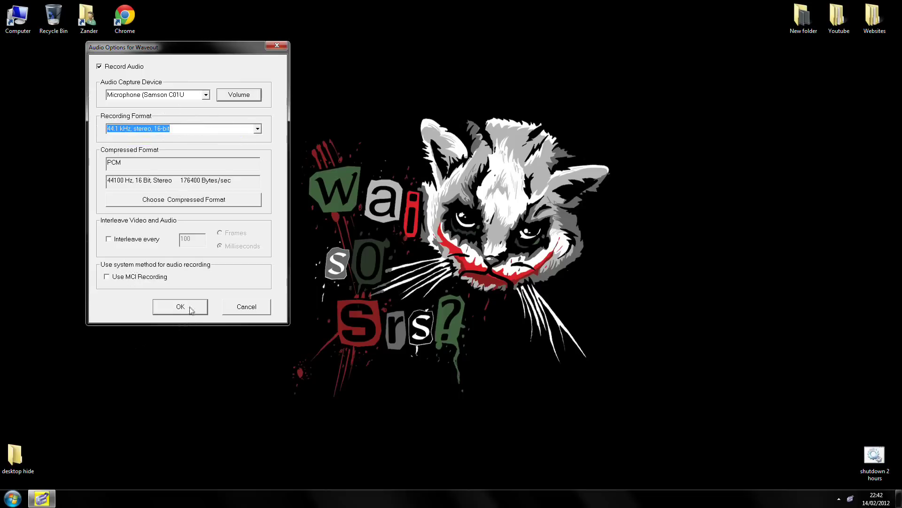
click(180, 306)
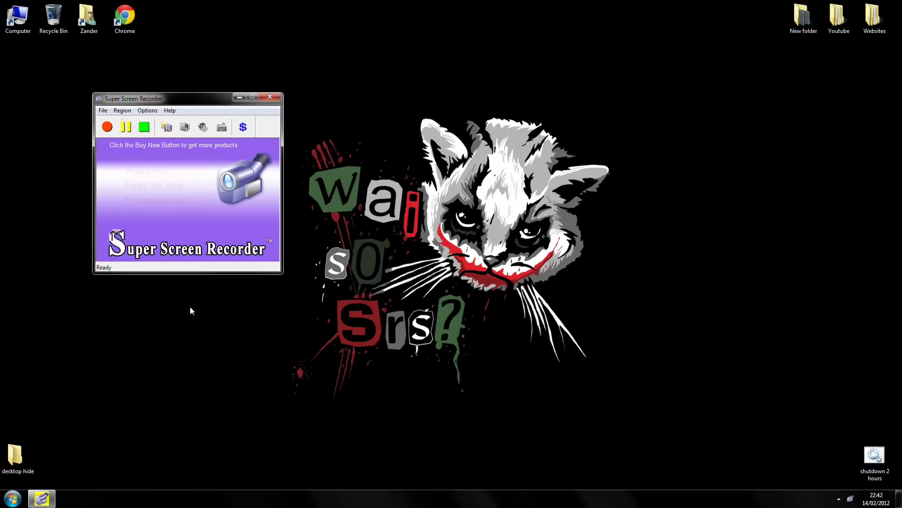